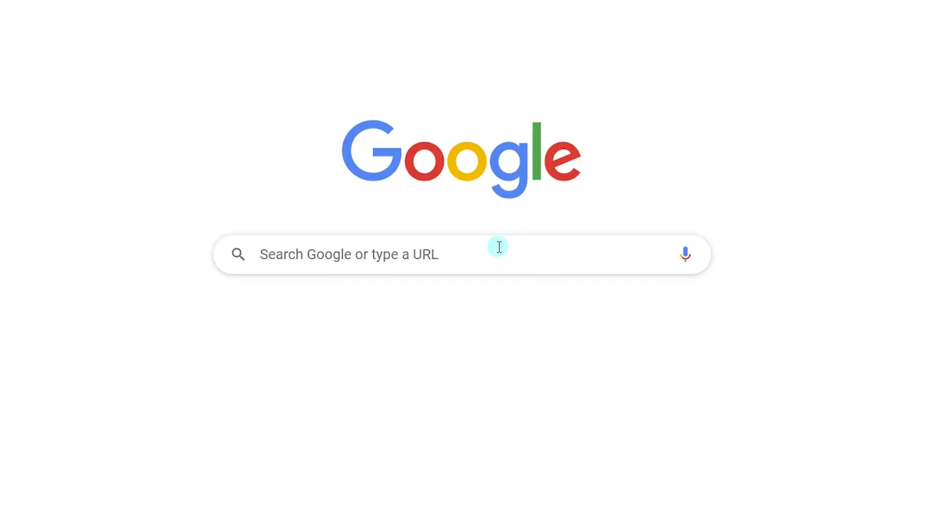
Step: Search Google for FilmForth and open the official FilmForth site at ioforth.com
text(FilmForth)
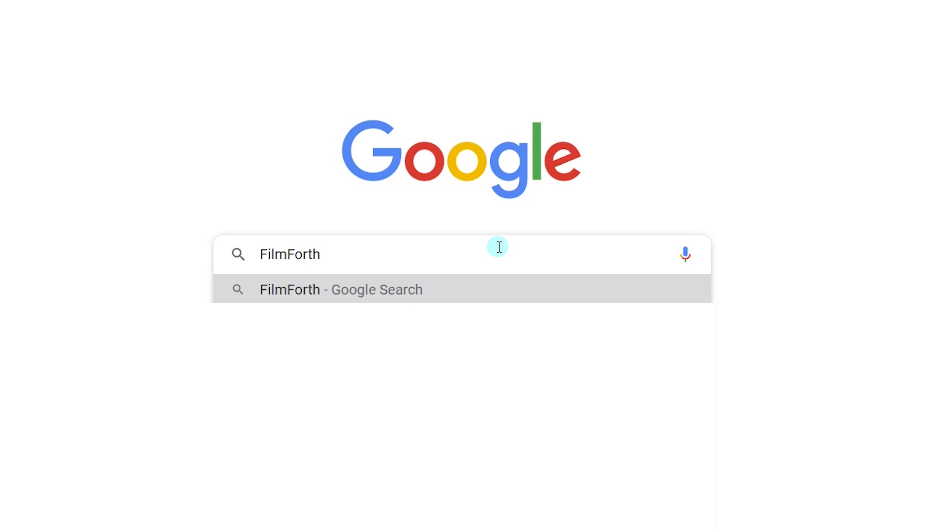
click(453, 291)
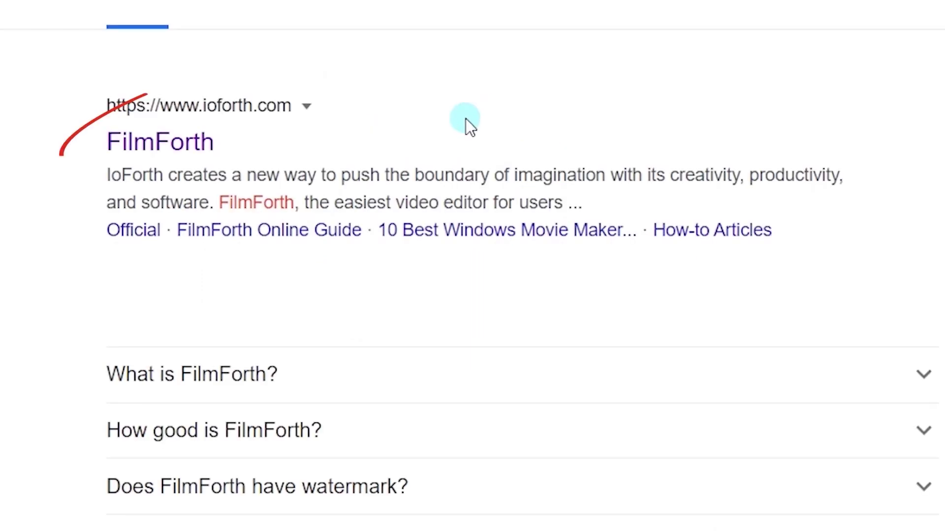
click(200, 162)
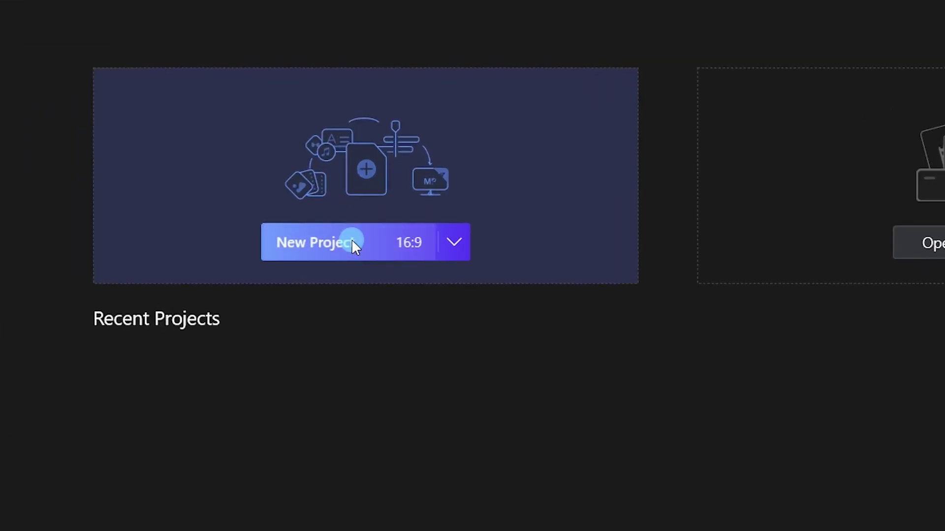
Step: Create a new 16:9 project and put a built-in intro clip on the timeline
click(351, 241)
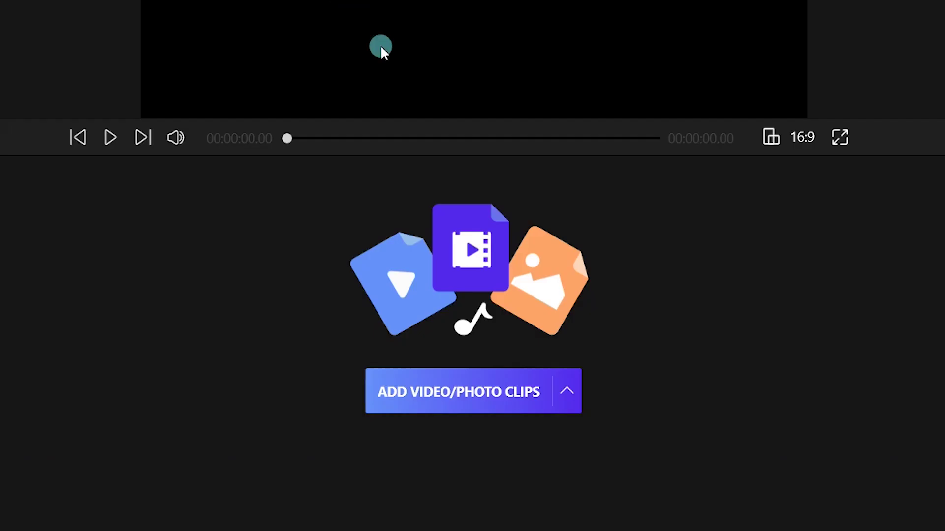
click(571, 396)
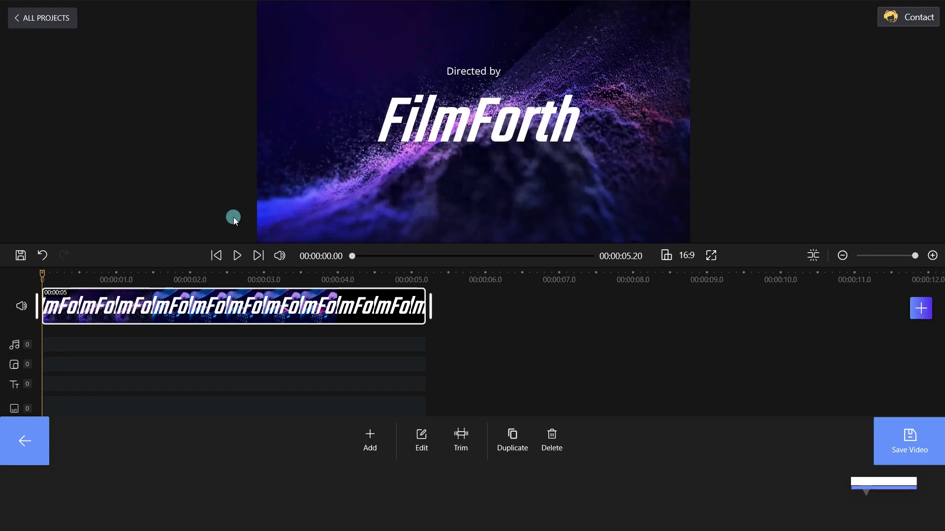
click(241, 253)
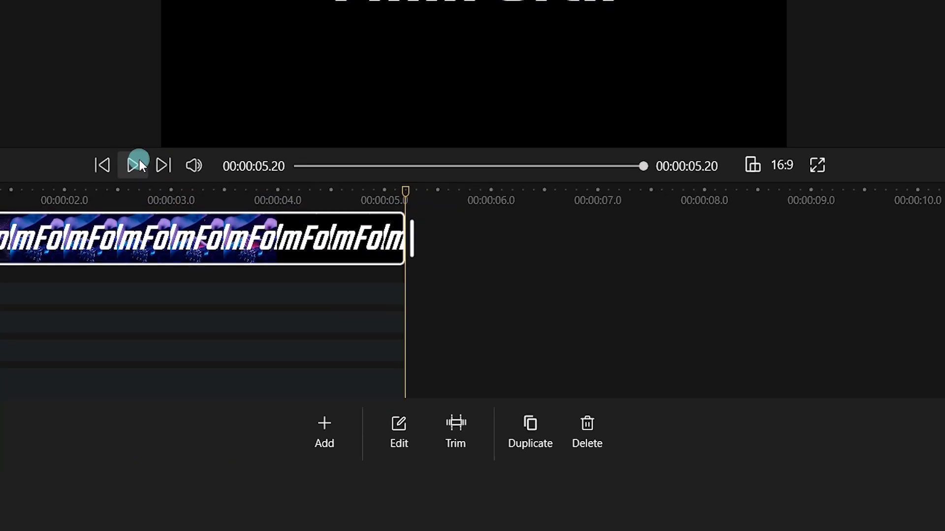
Step: Preview the Vlog and Classic intro styles, then settle on the Vlog style
click(377, 414)
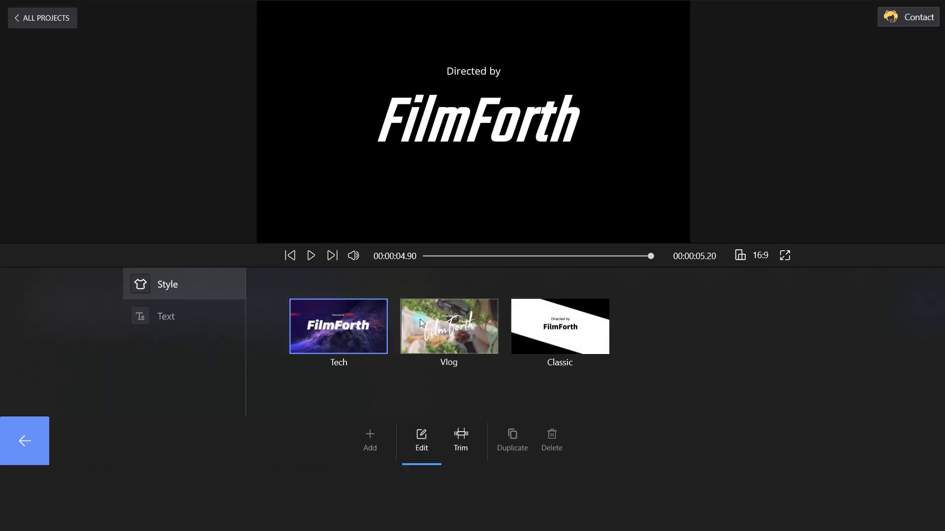
click(421, 324)
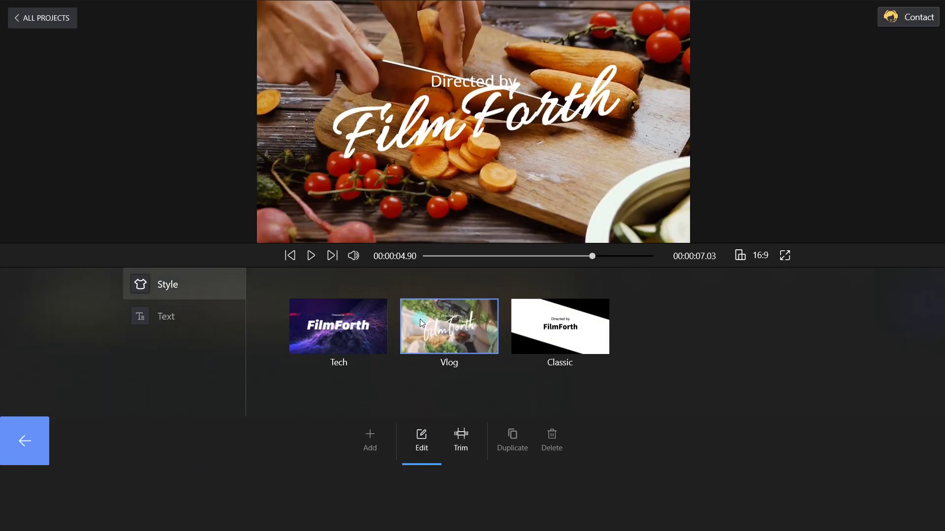
click(317, 256)
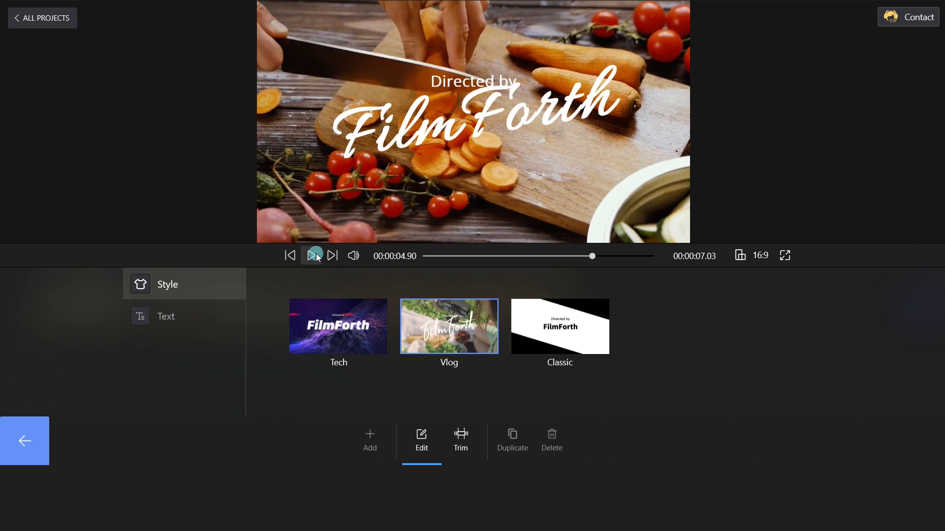
click(571, 329)
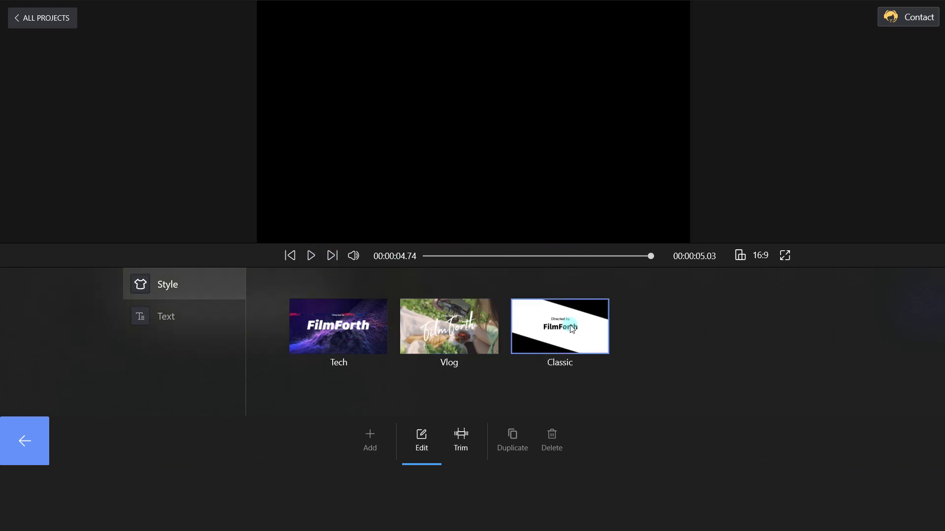
click(313, 260)
click(429, 328)
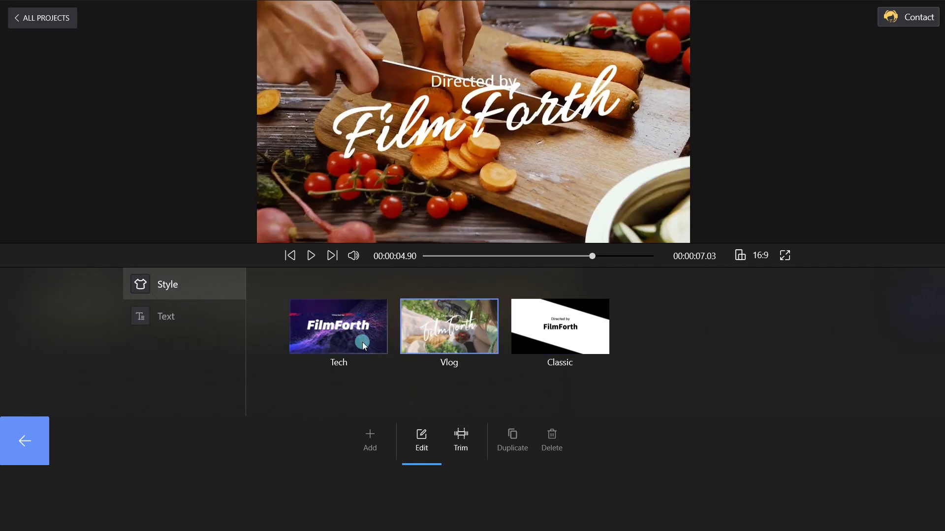
Step: Change the intro title to 'Vacation Vlog' and the subtitle to 'FilmForth'
click(194, 321)
drag(401, 333, 278, 334)
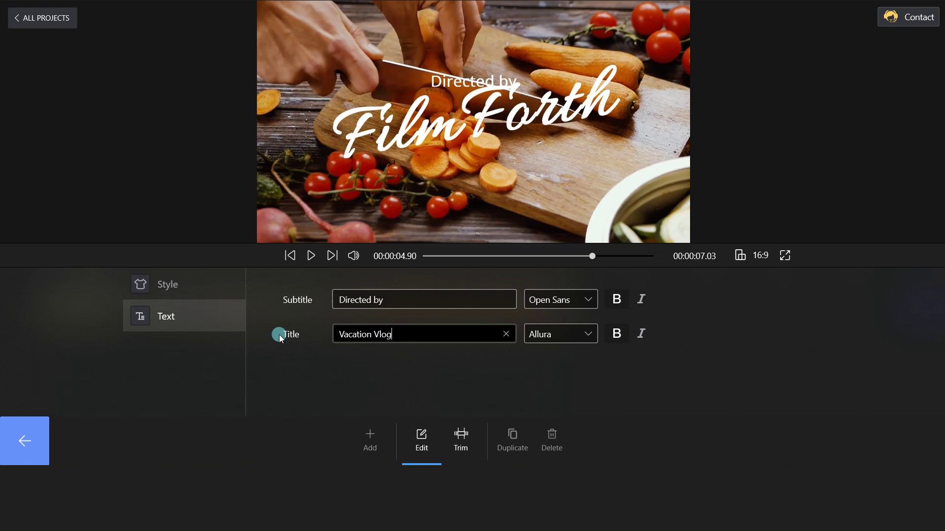
click(386, 298)
key(ctrl+a)
text(F)
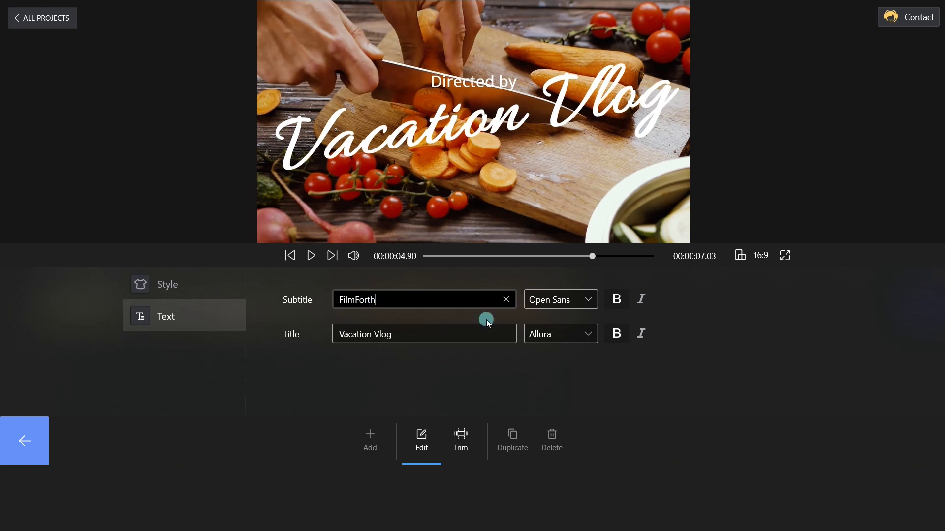
Step: Set the subtitle font to Teko and preview the updated intro
click(564, 301)
scroll(559, 296, down, 2)
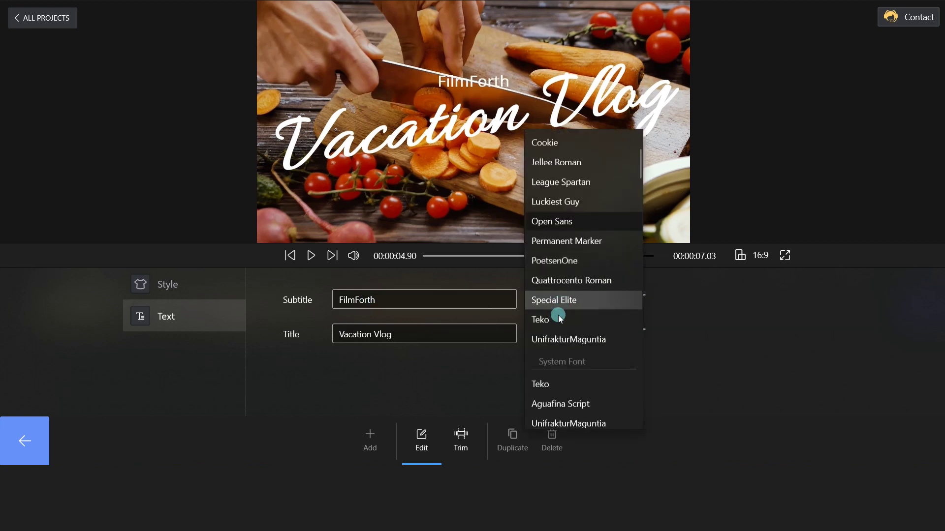
click(560, 319)
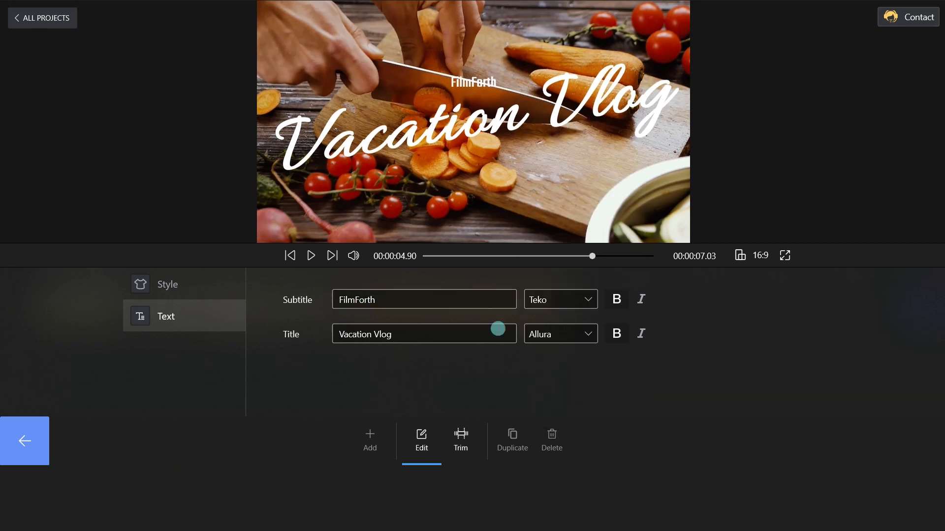
click(22, 450)
click(236, 253)
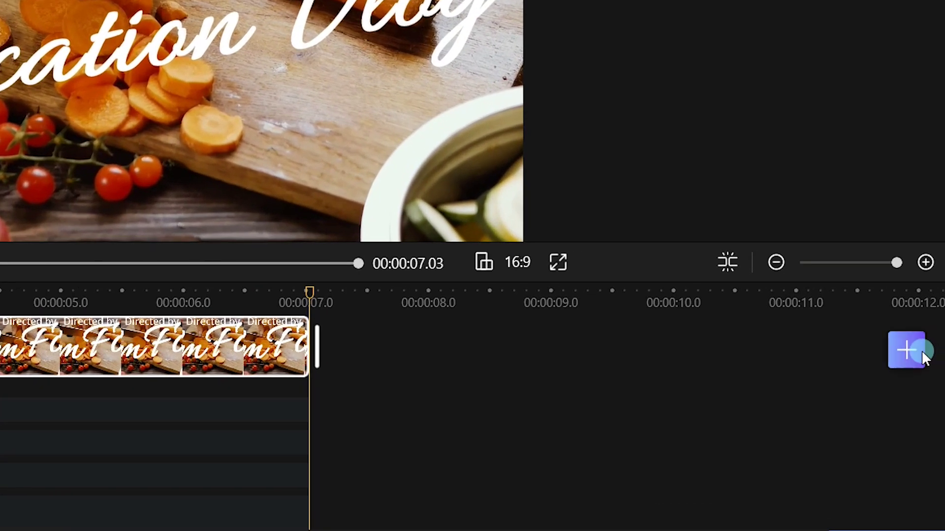
Step: Add the beach clips after the intro, joined by Mixer CounterClockwise transitions
click(922, 351)
click(843, 272)
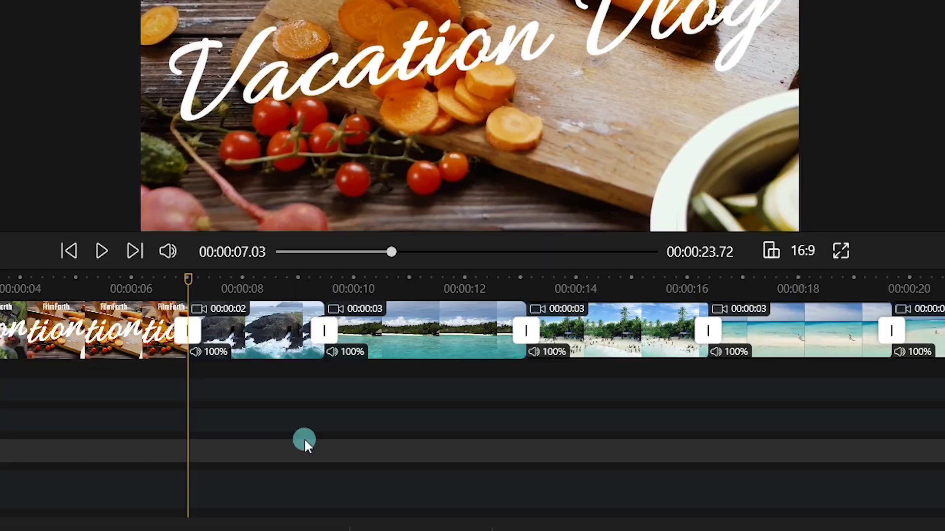
click(190, 330)
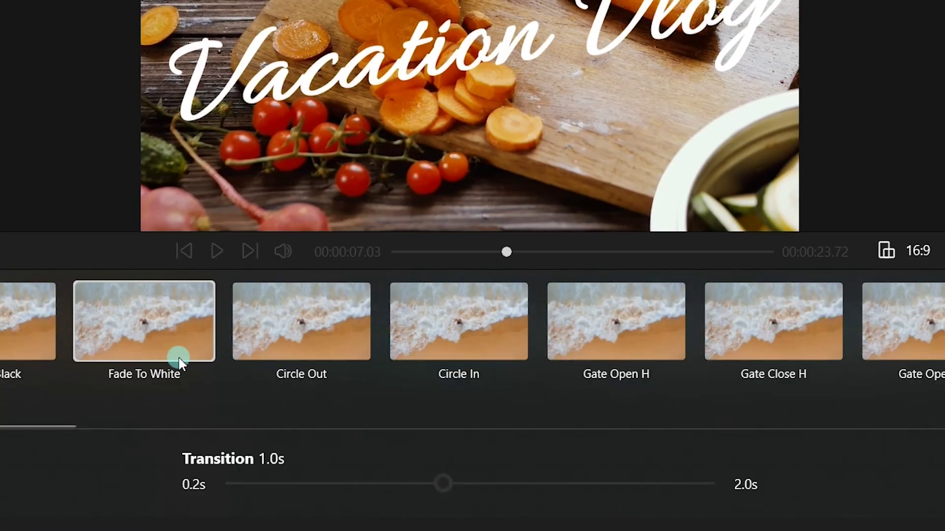
drag(40, 422, 583, 436)
click(551, 315)
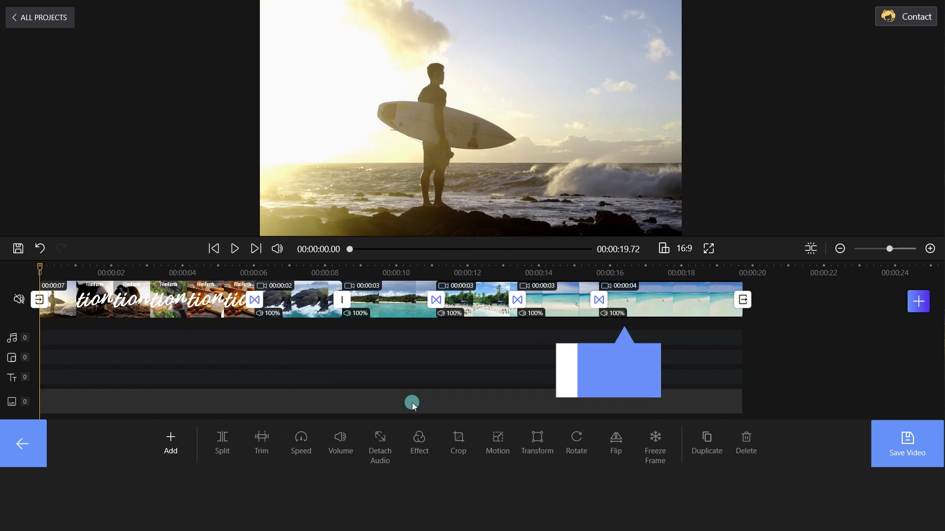
click(36, 461)
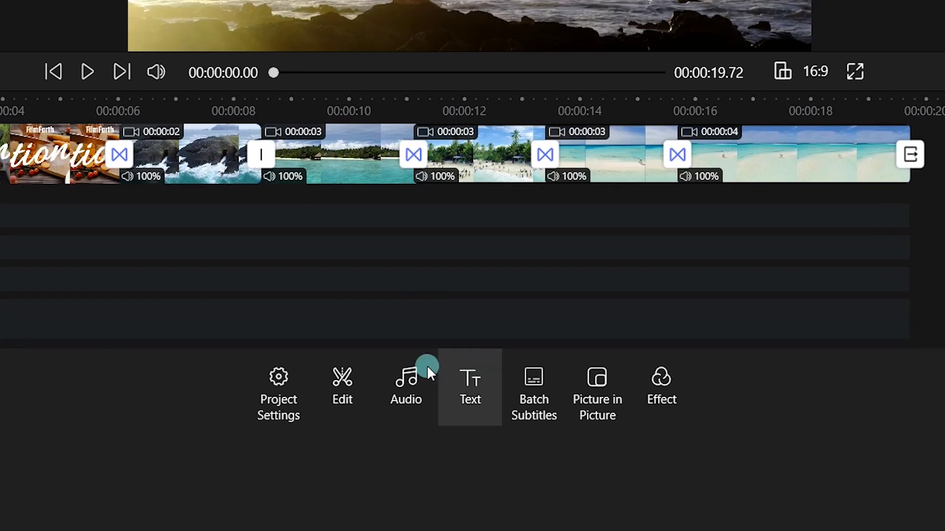
Step: Add an audio file as the background music track
click(423, 385)
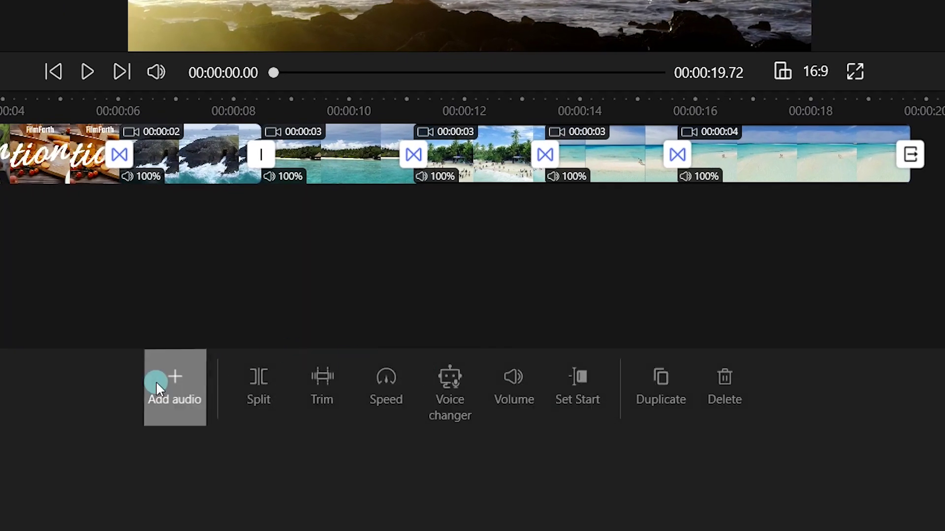
click(155, 380)
click(212, 216)
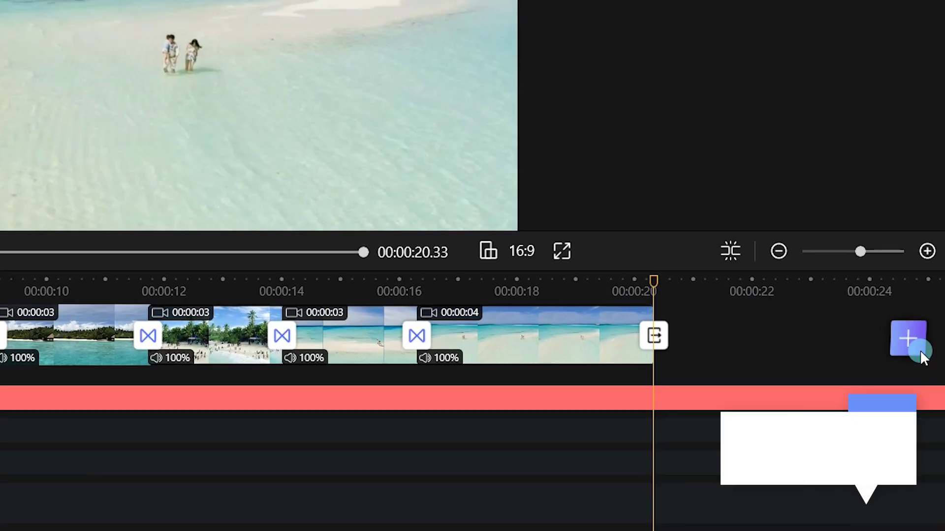
Step: Append the juice clip as the outro at the end of the project
click(924, 318)
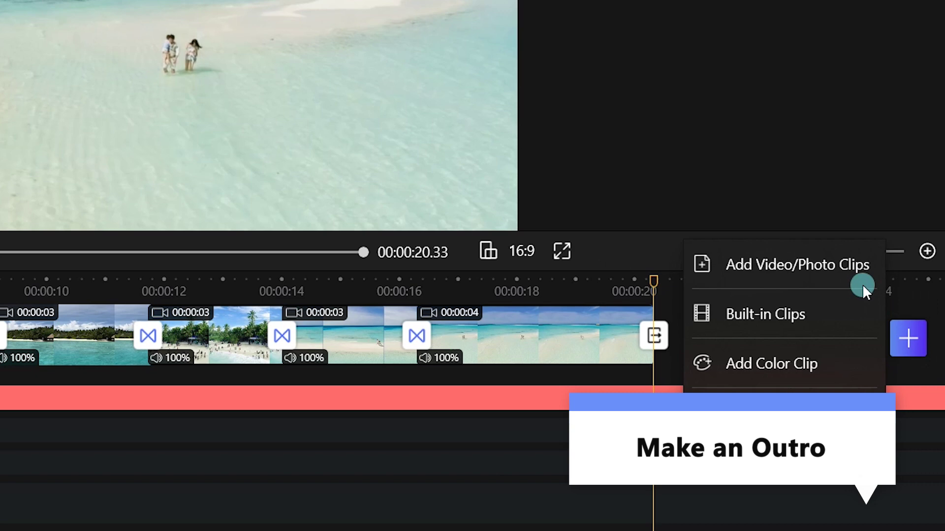
click(846, 264)
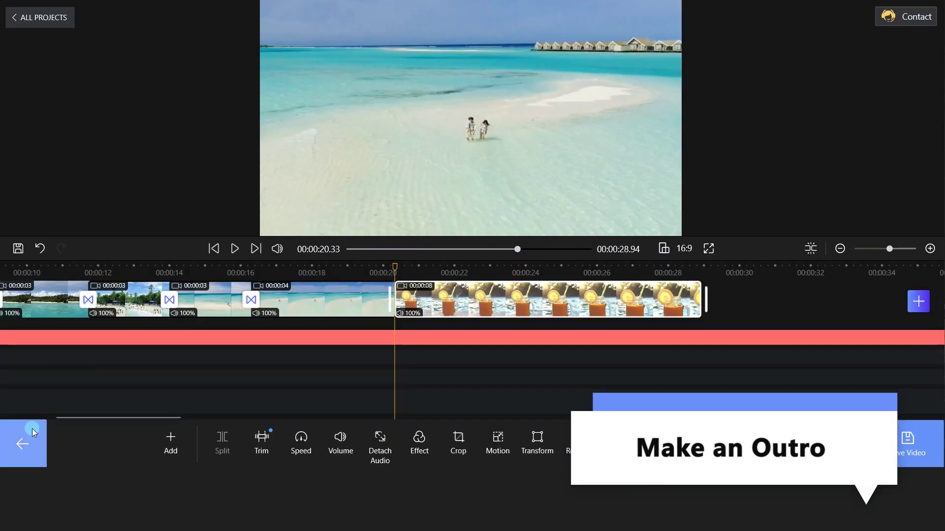
click(31, 429)
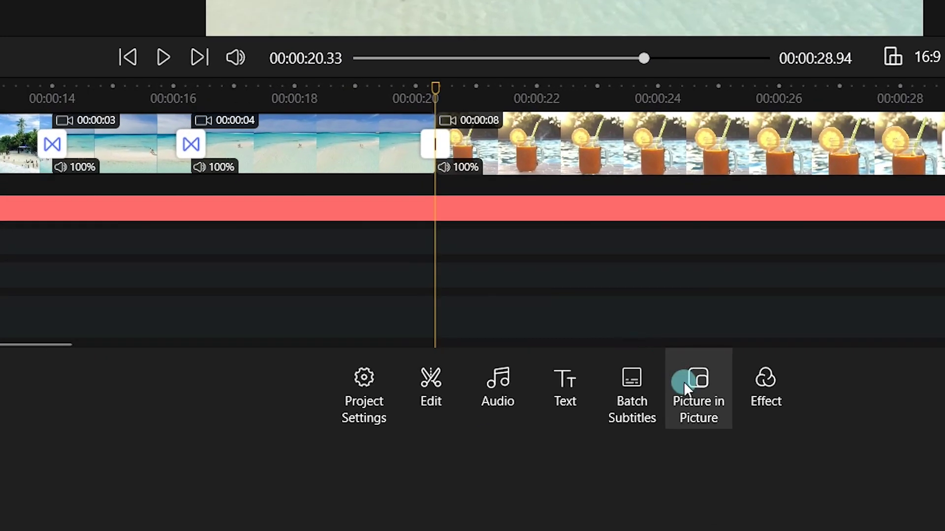
Step: Overlay the white circle and two white rectangle placeholders as picture-in-picture on the juice clip
click(684, 382)
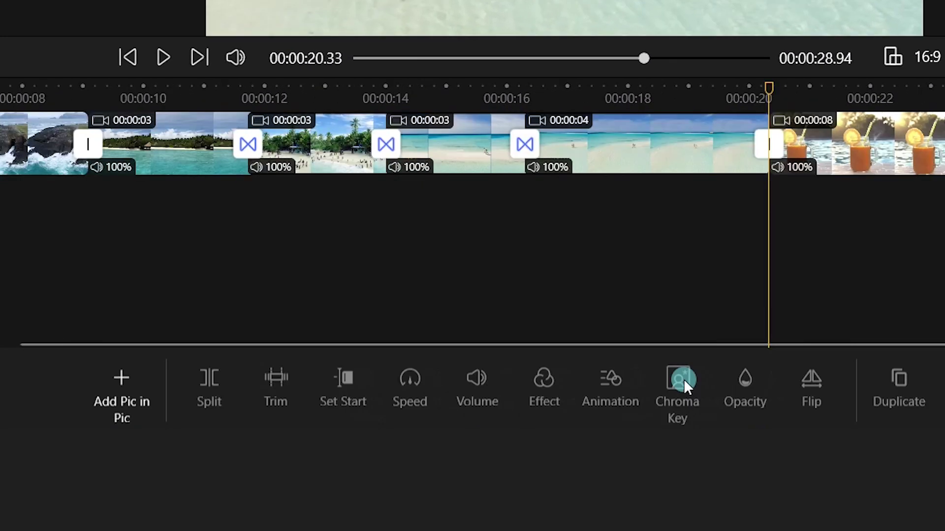
click(89, 379)
click(142, 217)
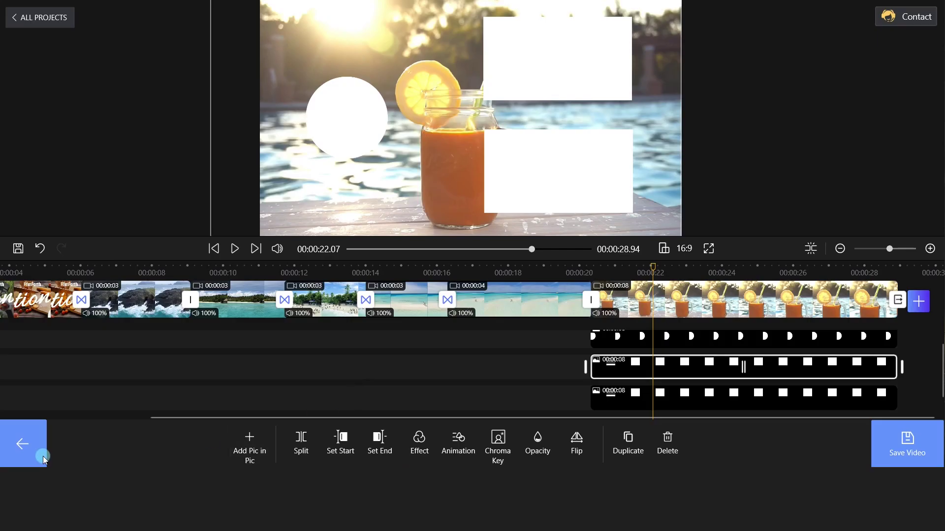
Step: Add the built-in tapping-hand sticker and position it just beside the white circle
click(43, 458)
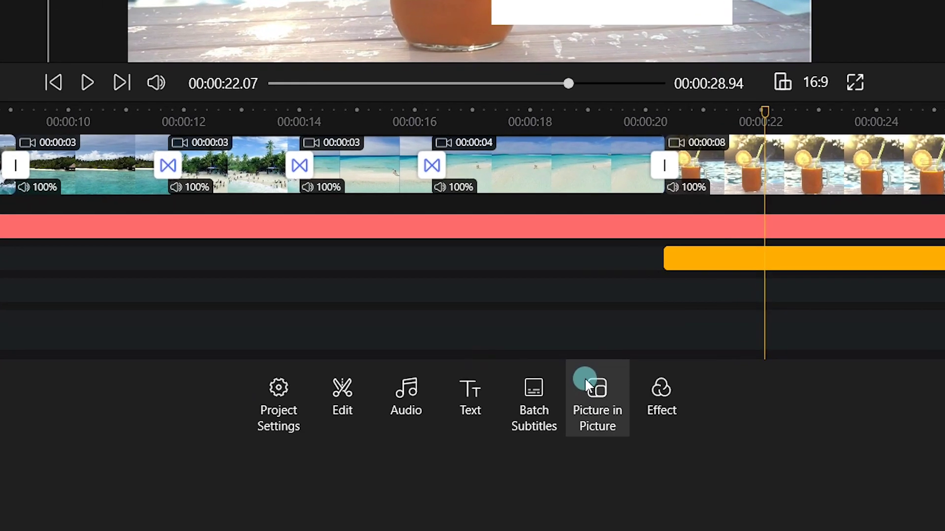
click(549, 426)
click(103, 388)
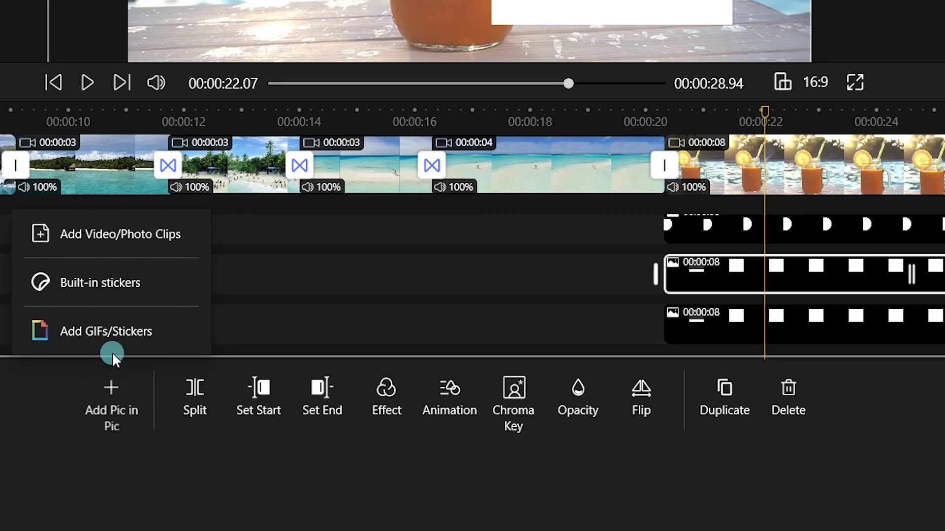
click(92, 273)
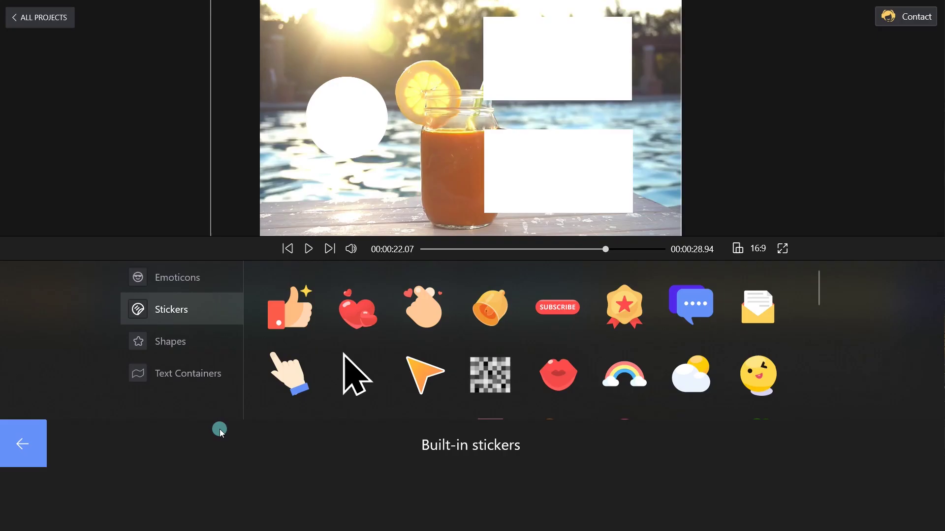
click(289, 375)
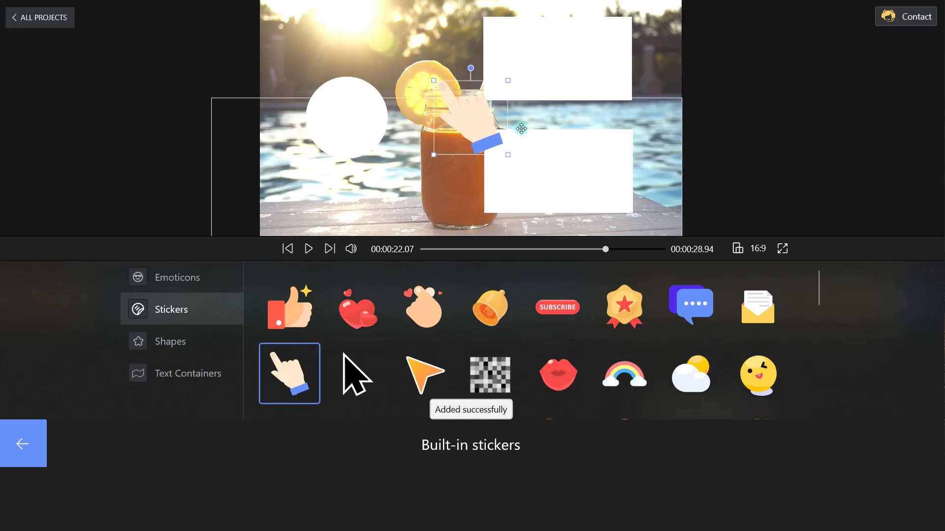
drag(491, 128, 410, 185)
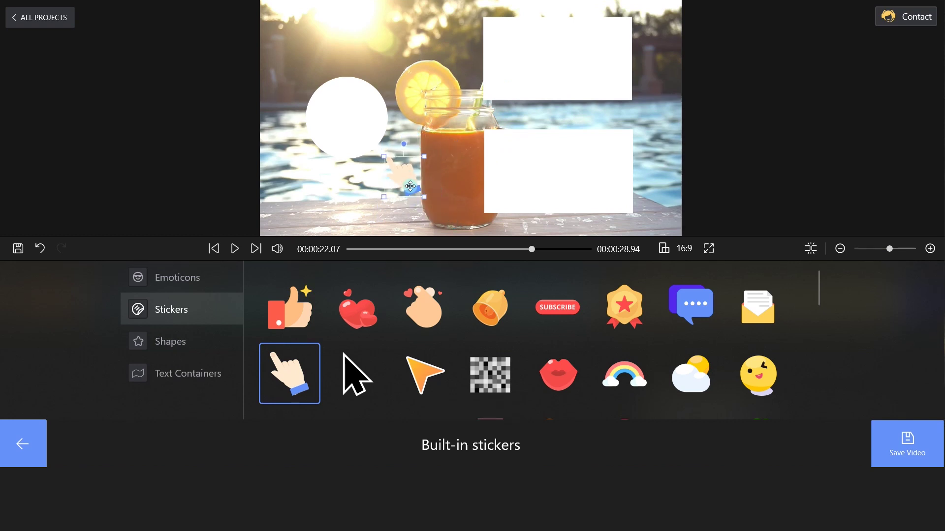
click(42, 429)
click(677, 390)
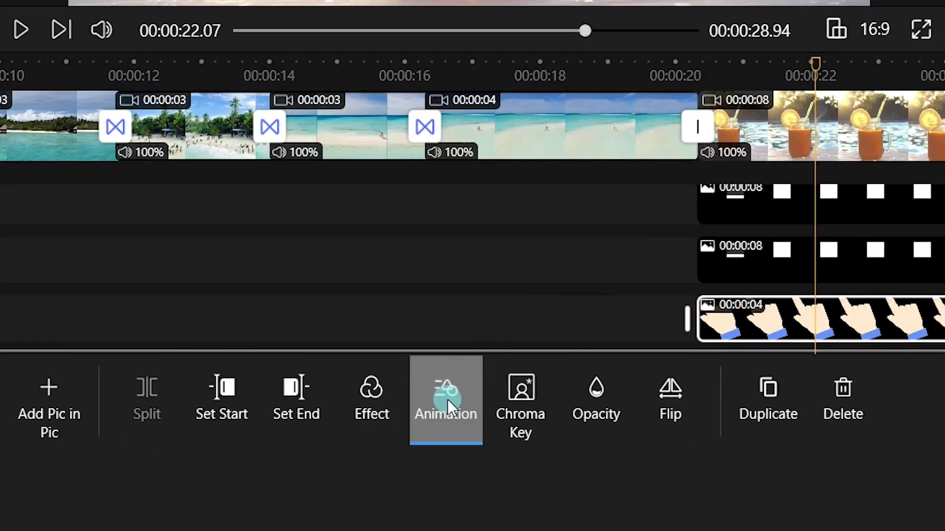
Step: Give the hand sticker a Float animation with a 2-second interval
click(459, 446)
click(527, 326)
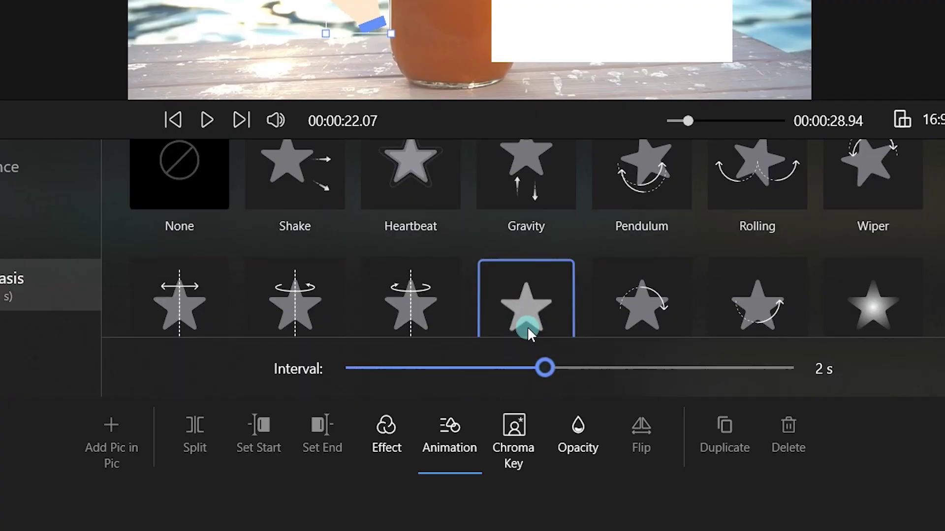
click(24, 438)
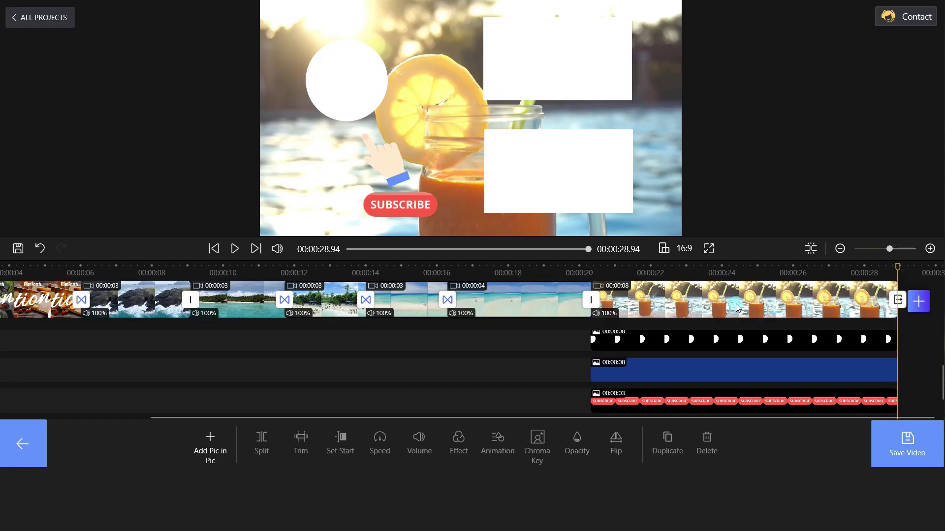
scroll(901, 346, up, 1)
click(901, 346)
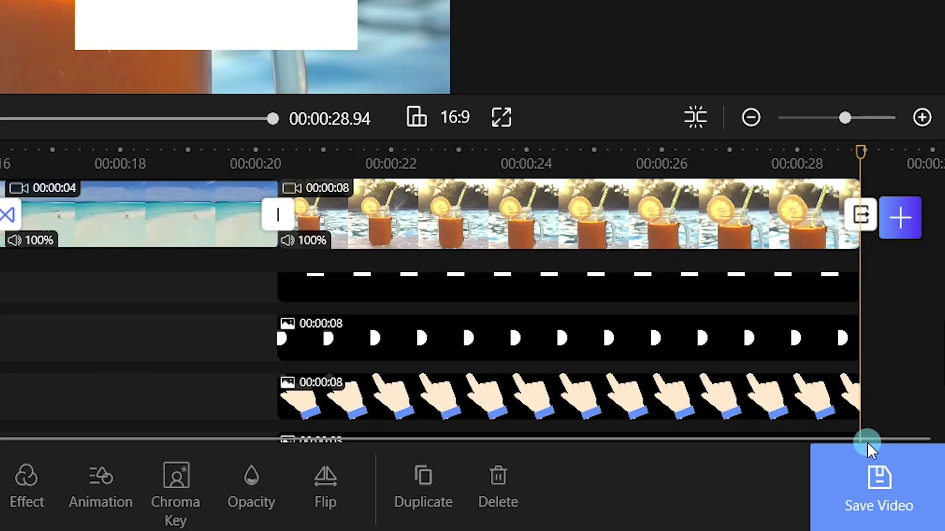
Step: Export the video at 1080P and 30 fps without a watermark
click(869, 446)
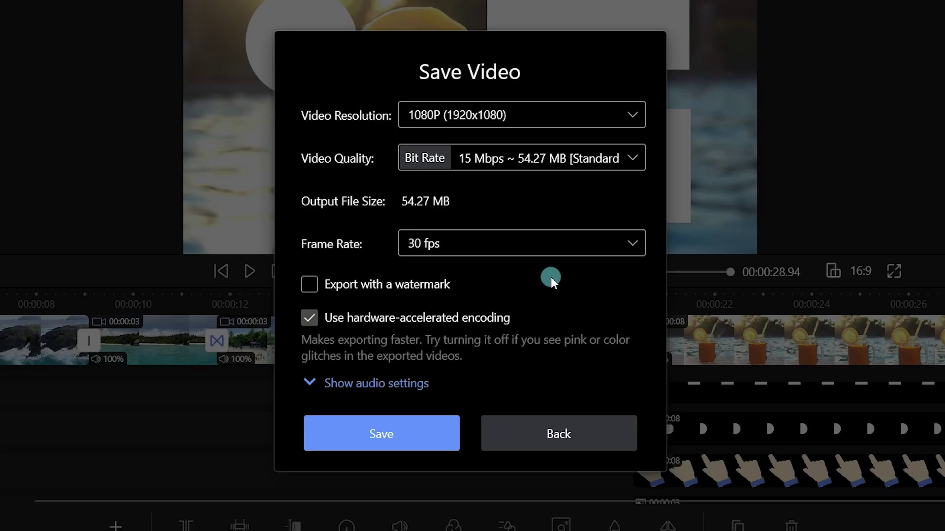
click(419, 438)
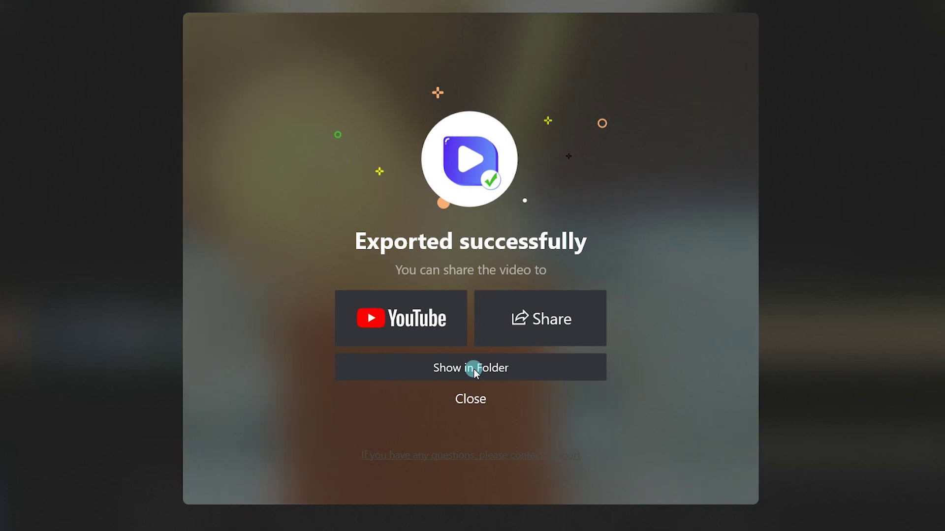
click(471, 399)
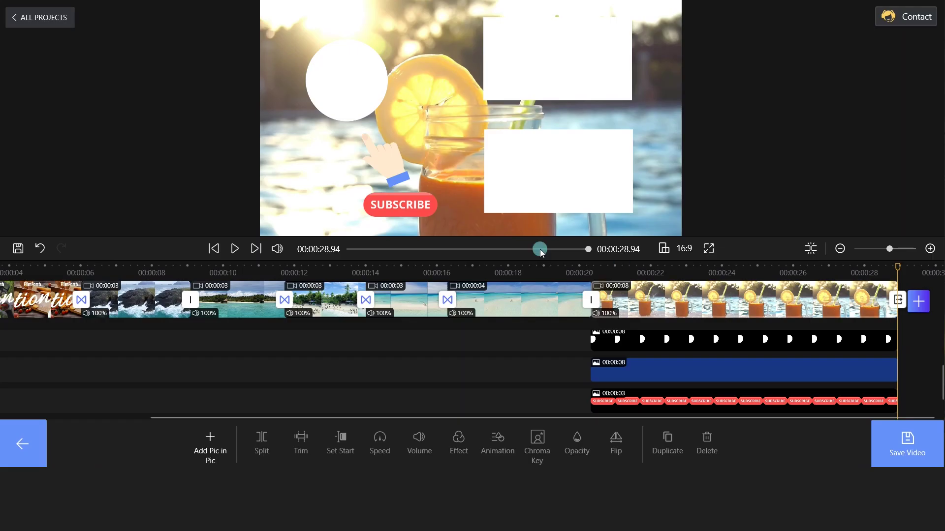
click(235, 250)
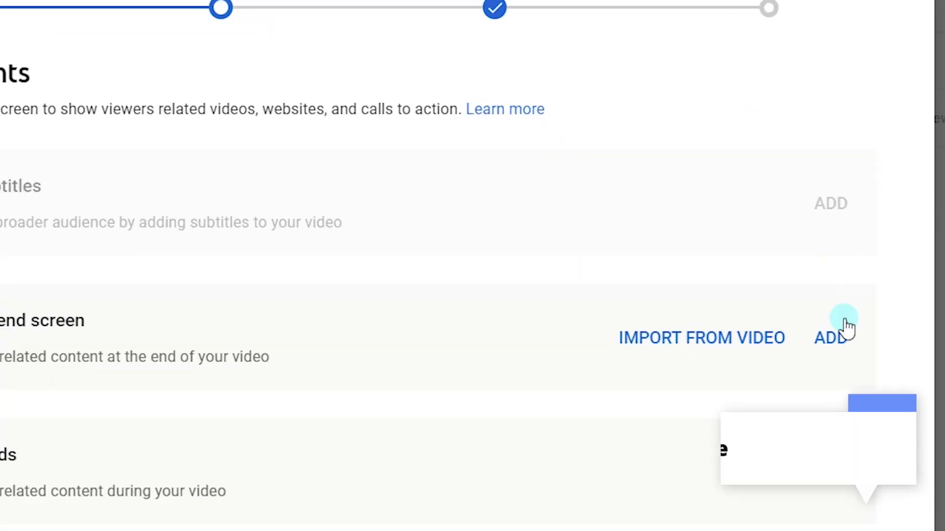
Step: Add a Subscribe end-screen element positioned over the white circle
click(842, 331)
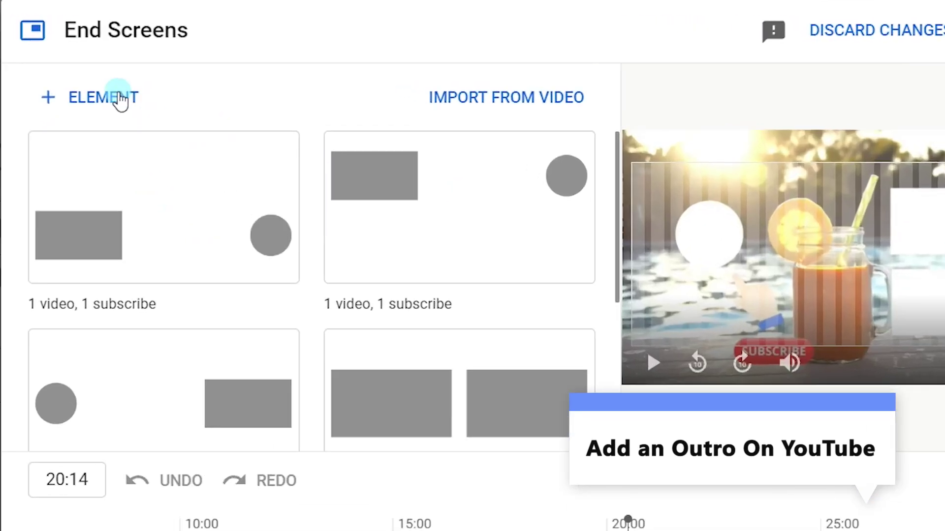
click(171, 73)
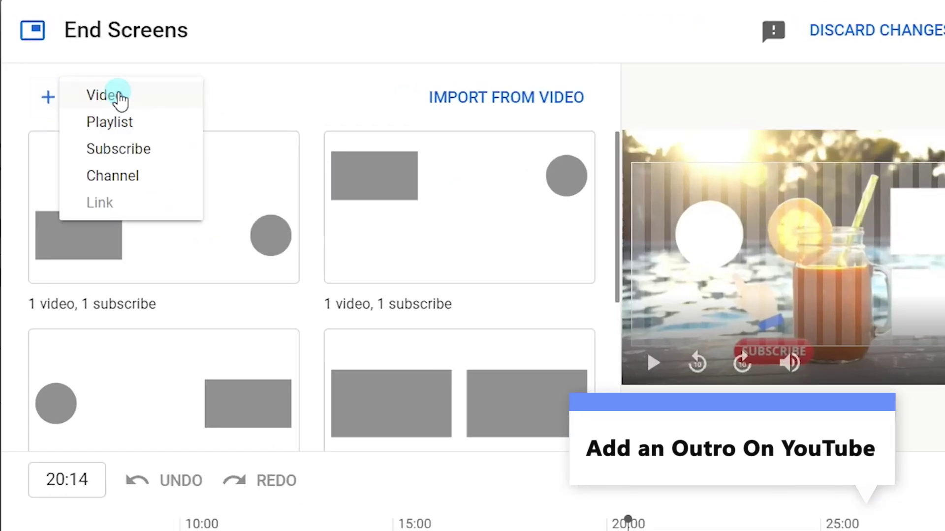
click(134, 153)
drag(584, 197, 630, 229)
Step: Add an Animation playlist element positioned over the upper white rectangle
click(101, 93)
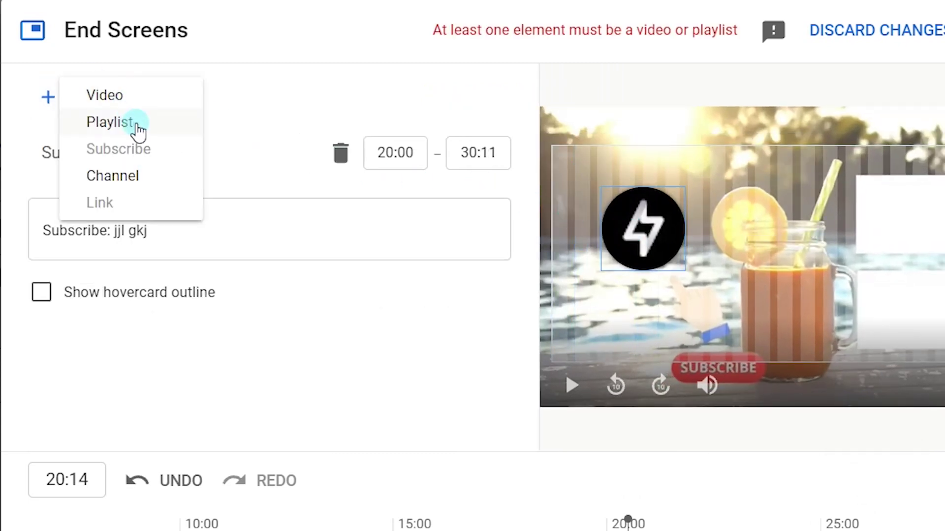
click(132, 126)
click(162, 189)
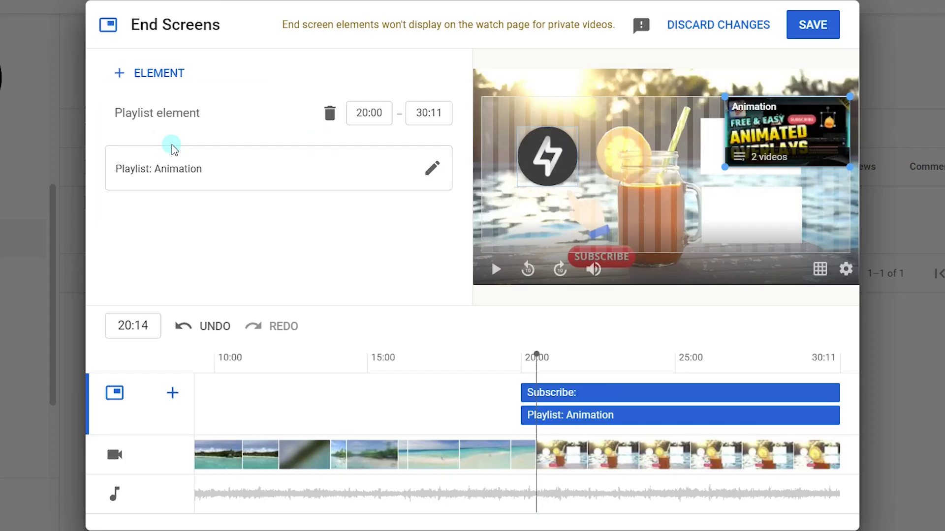
drag(785, 146, 752, 151)
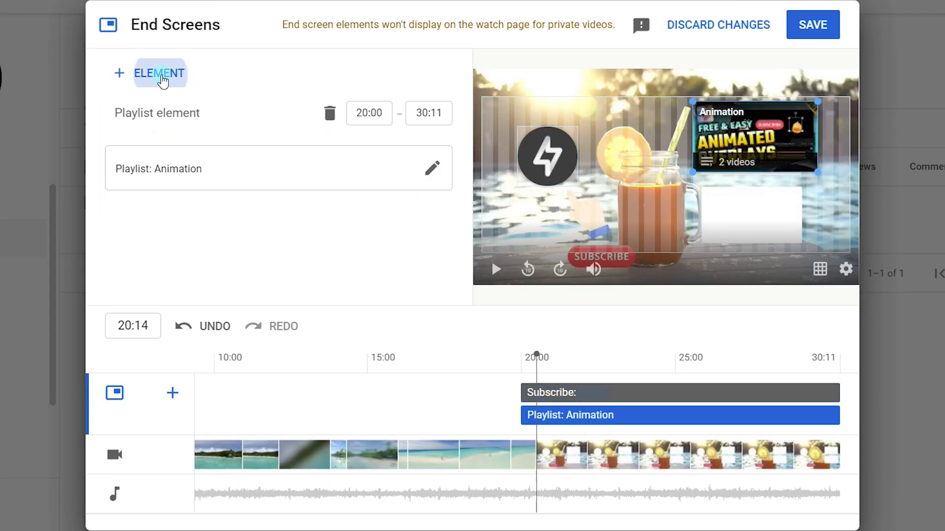
Step: Add the filmforth playlist element over the lower white box below Animation, then preview the end screen
click(163, 78)
click(170, 91)
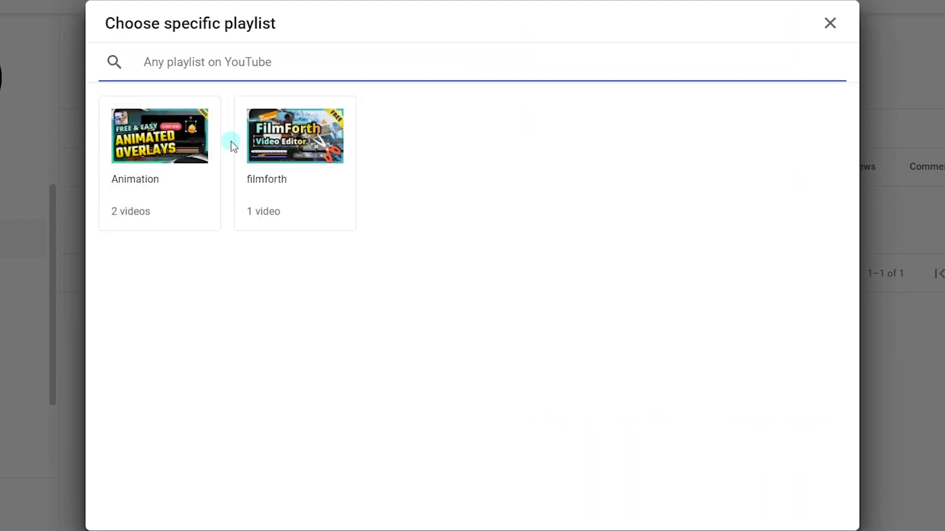
click(276, 156)
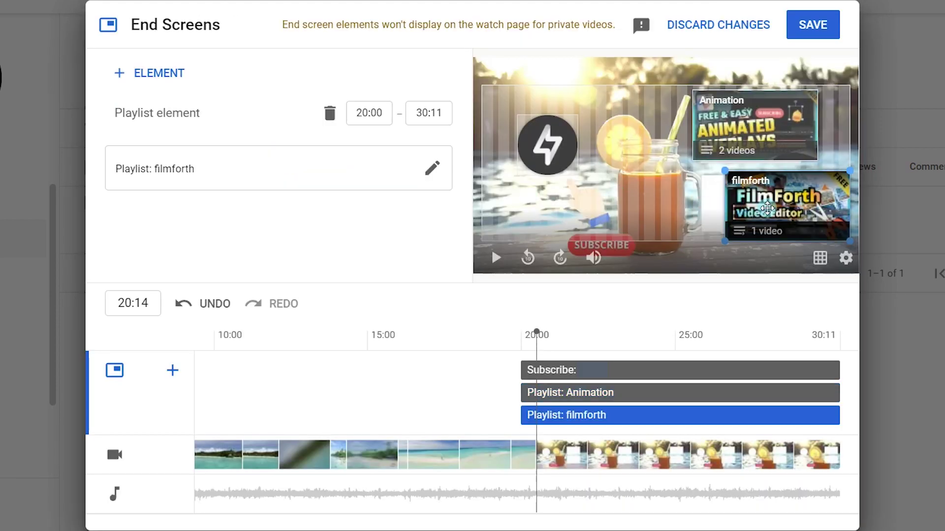
drag(767, 208, 735, 207)
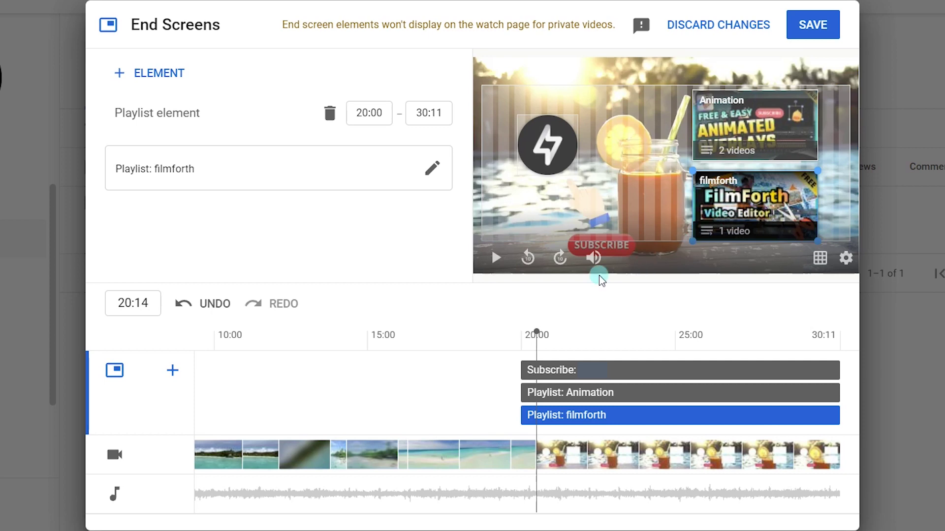
click(494, 266)
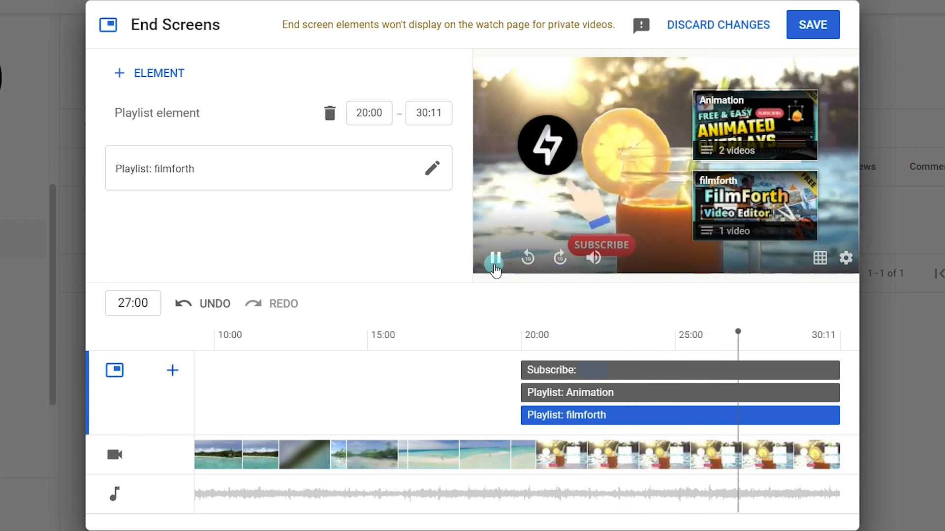
click(495, 261)
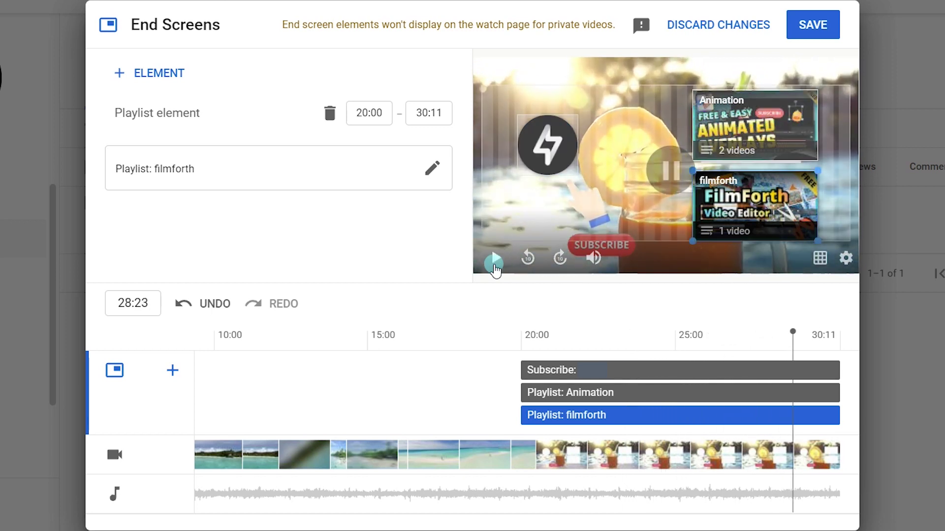